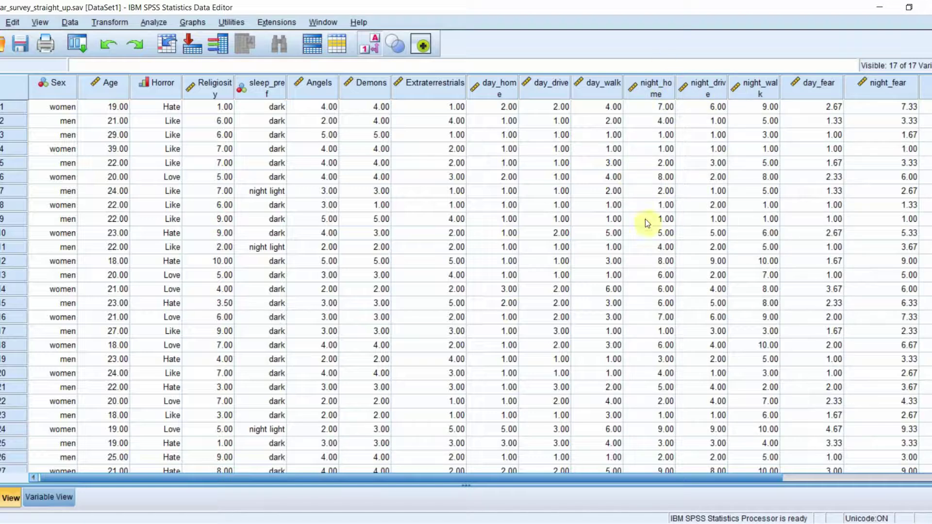
Step: Start a Univariate general linear model analysis and reset its previous variable assignments
drag(666, 476, 706, 477)
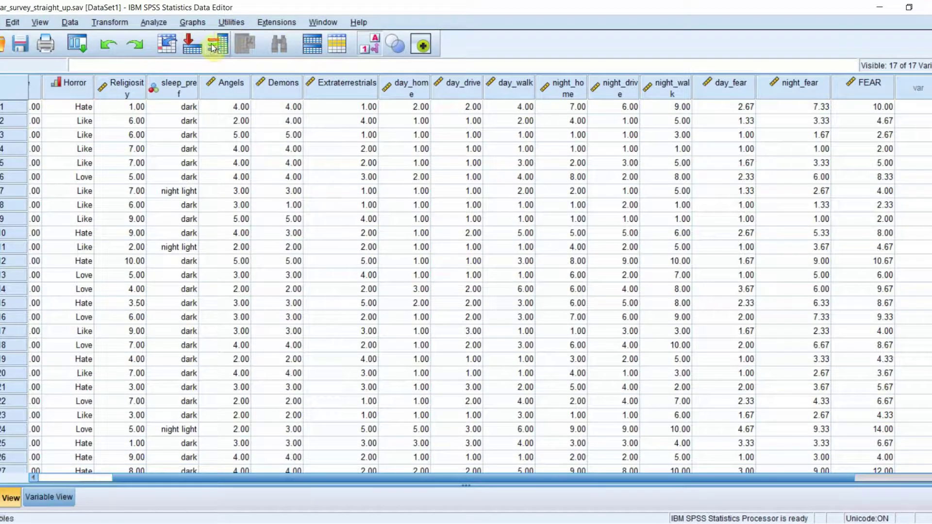
click(153, 23)
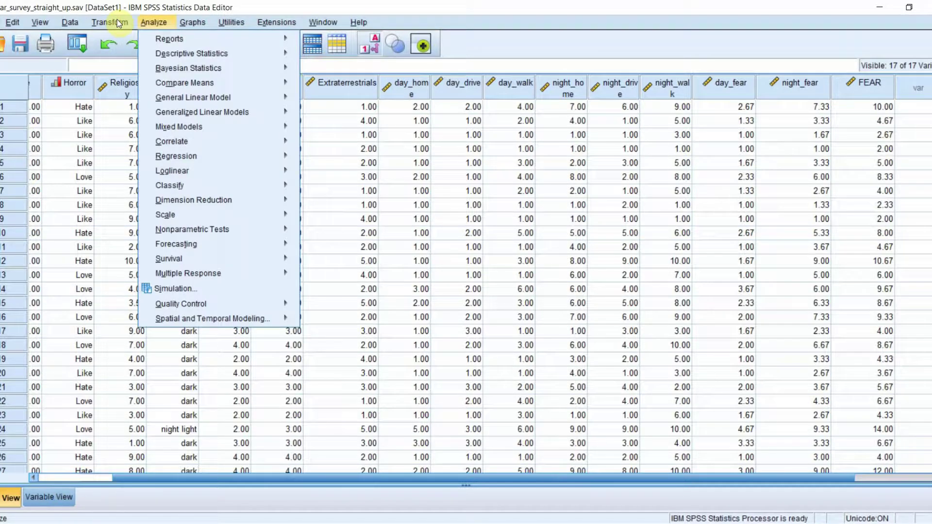
mouse_move(234, 98)
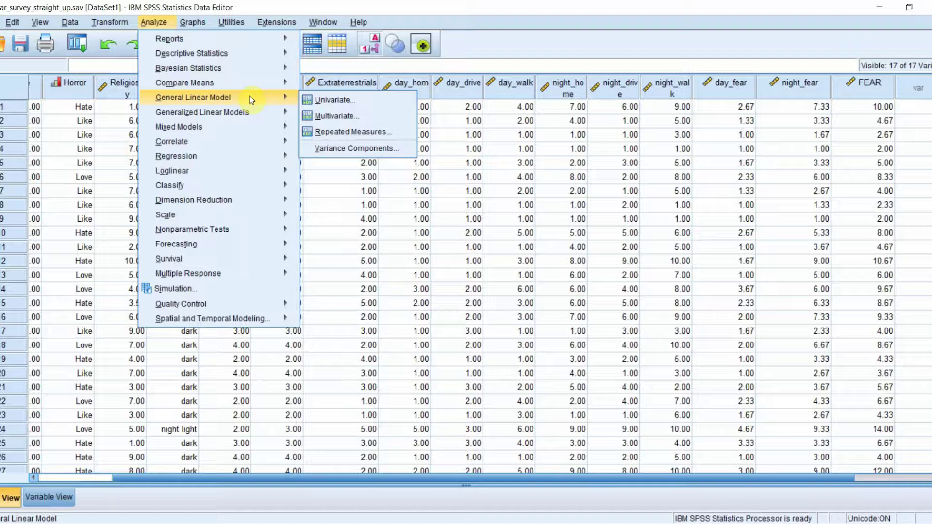
mouse_move(252, 84)
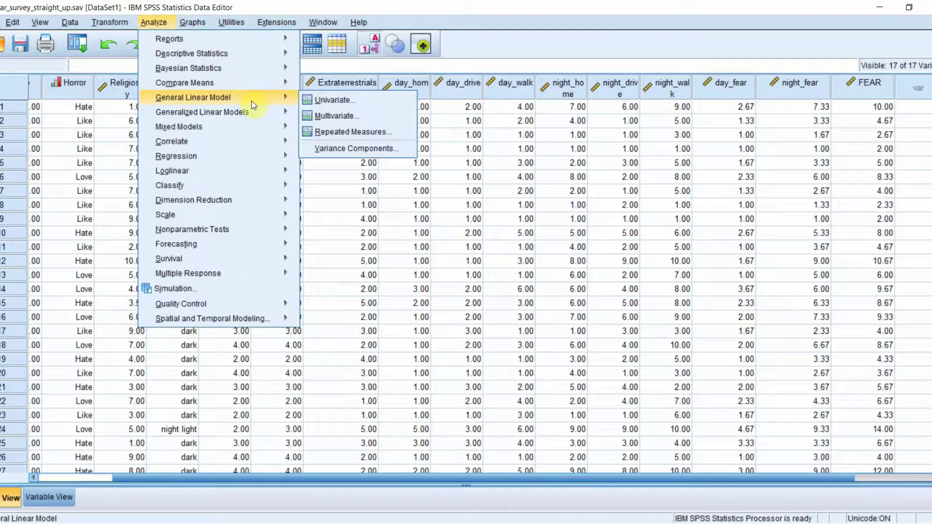
click(363, 99)
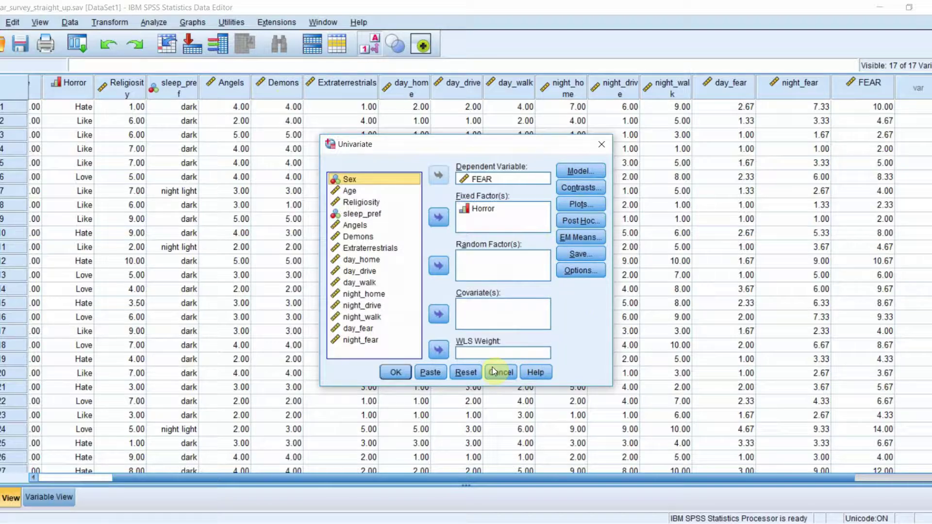
click(465, 372)
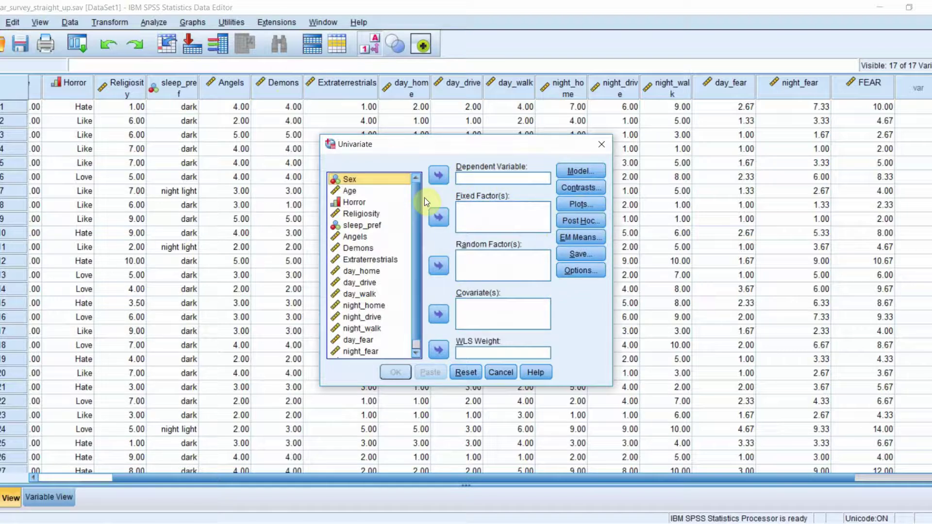
Step: Assign FEAR as the dependent variable and Horror as the fixed factor of the Univariate analysis
scroll(415, 208, down, 1)
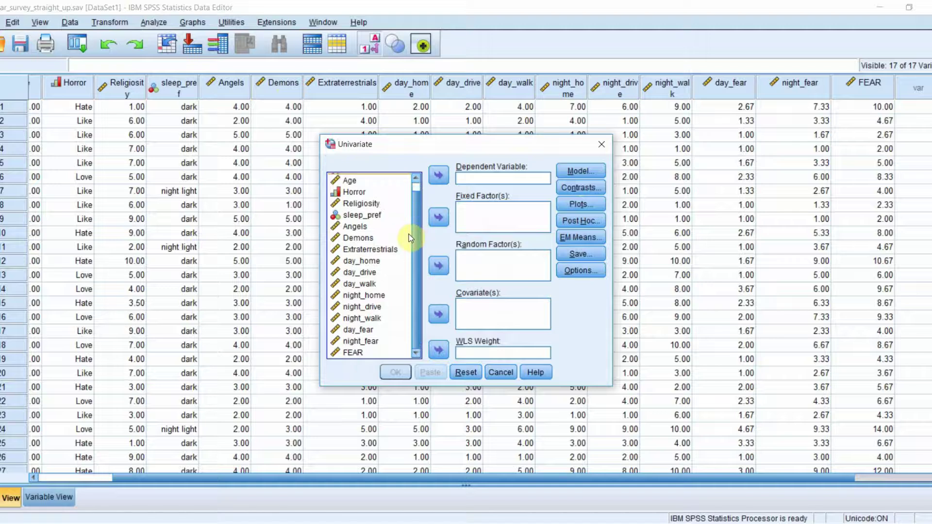
click(353, 354)
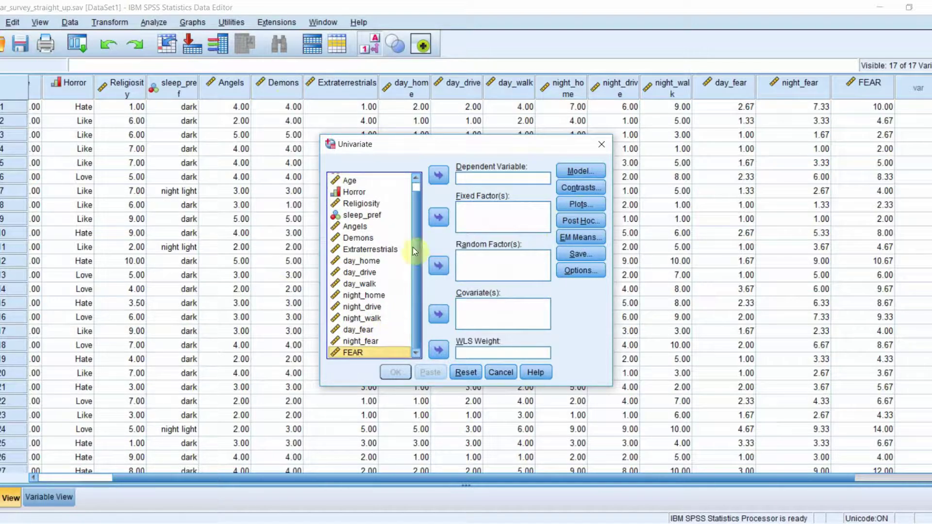
click(438, 177)
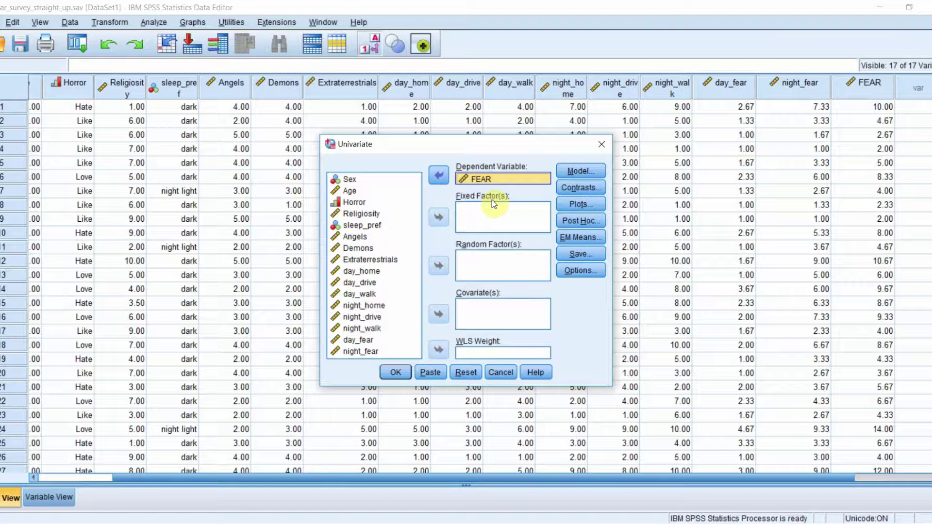
click(381, 204)
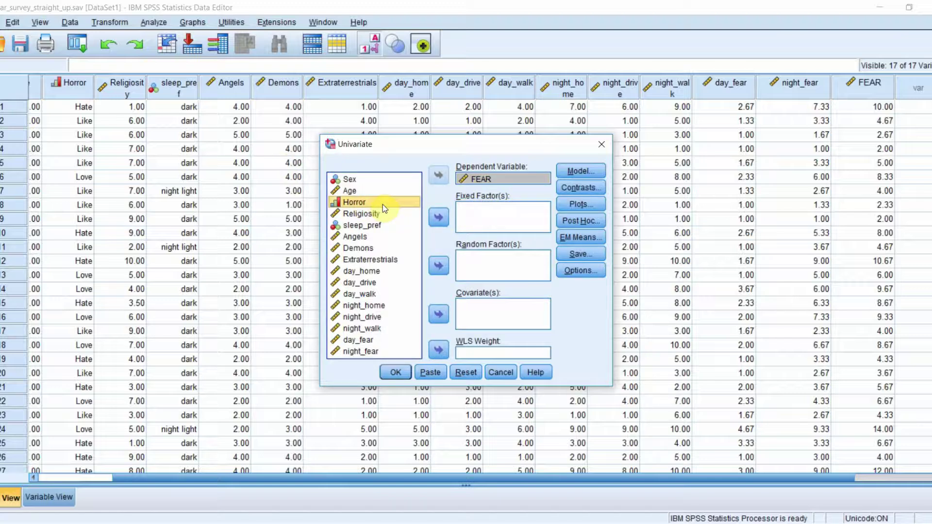
click(439, 221)
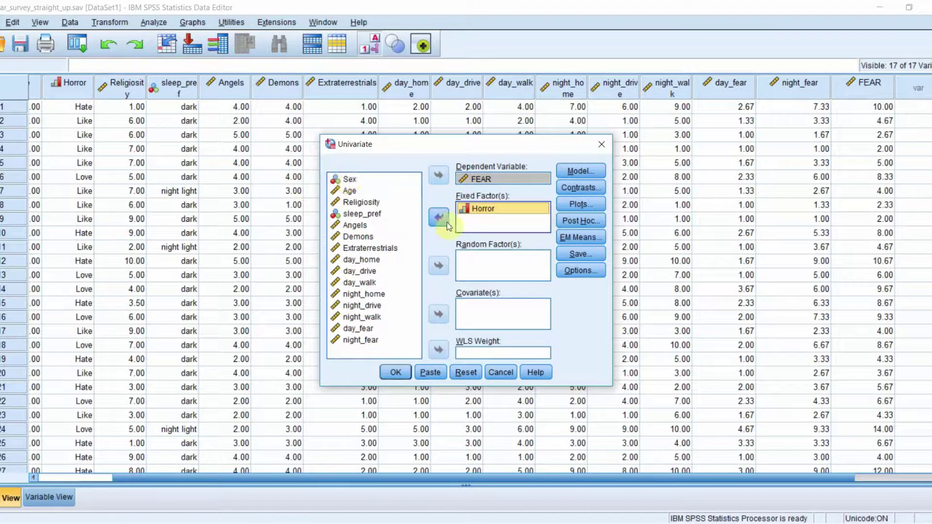
Step: Add a profile plot with Horror on the horizontal axis, as a bar chart with 95% confidence interval error bars
click(592, 209)
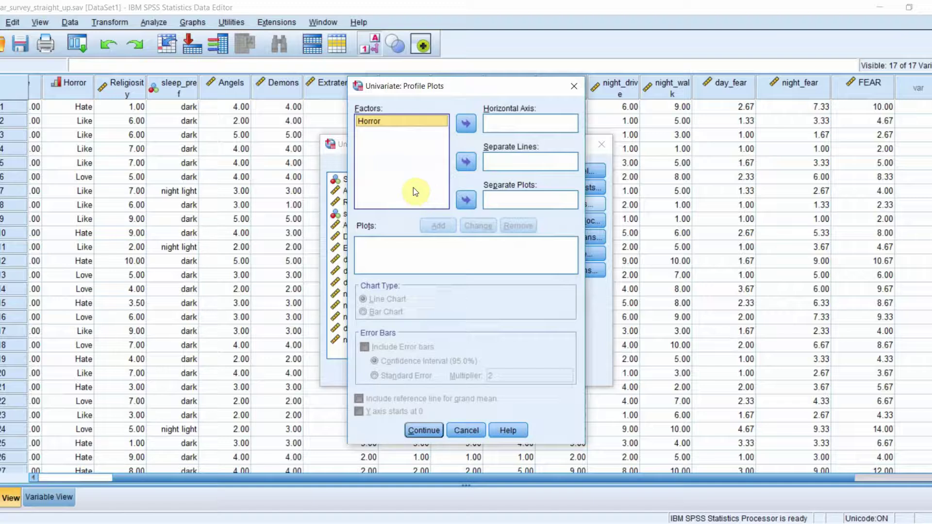
click(466, 126)
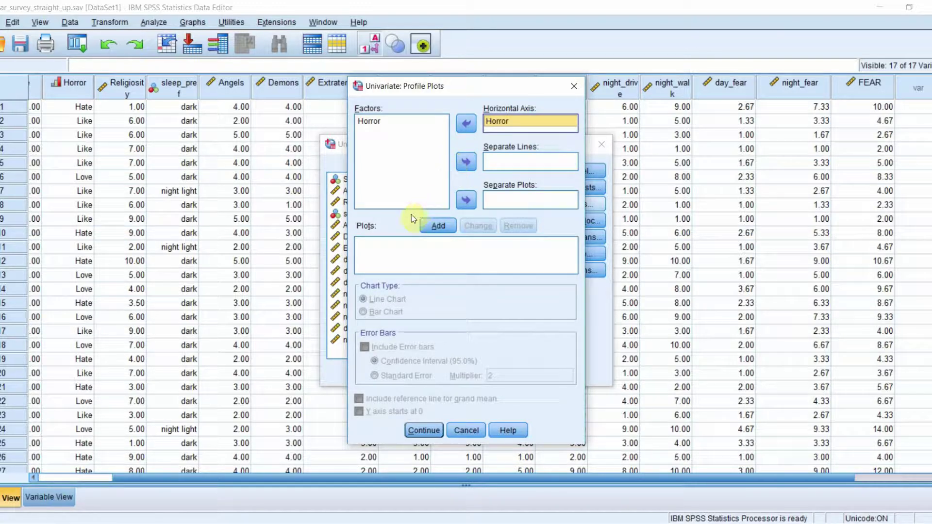
click(438, 226)
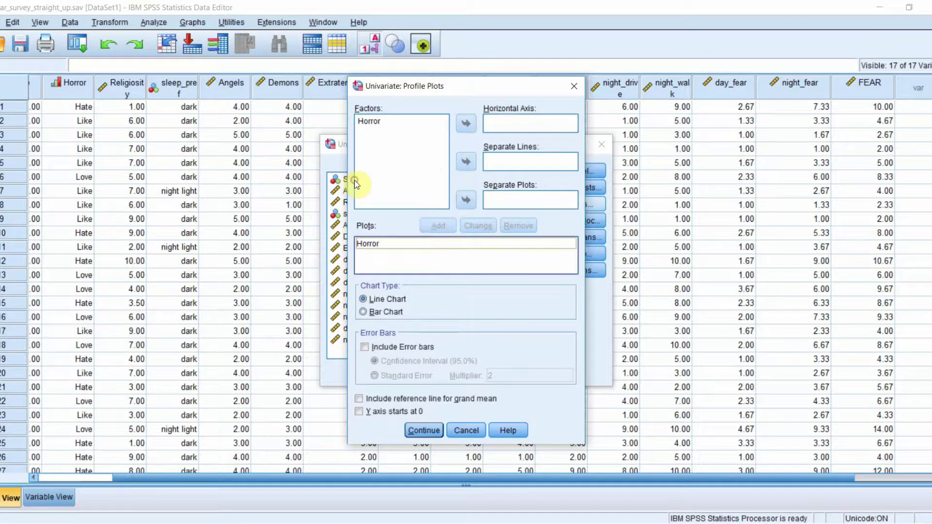
click(394, 249)
click(395, 299)
click(363, 313)
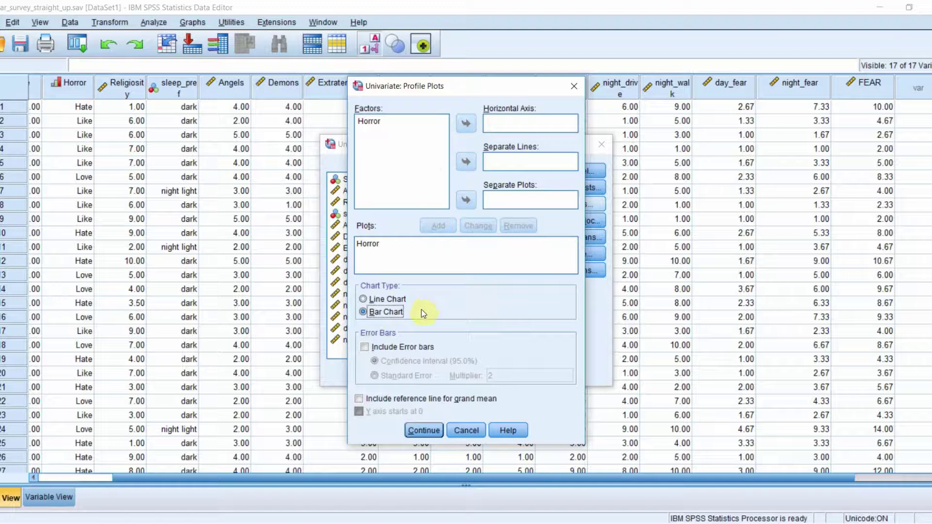
click(365, 347)
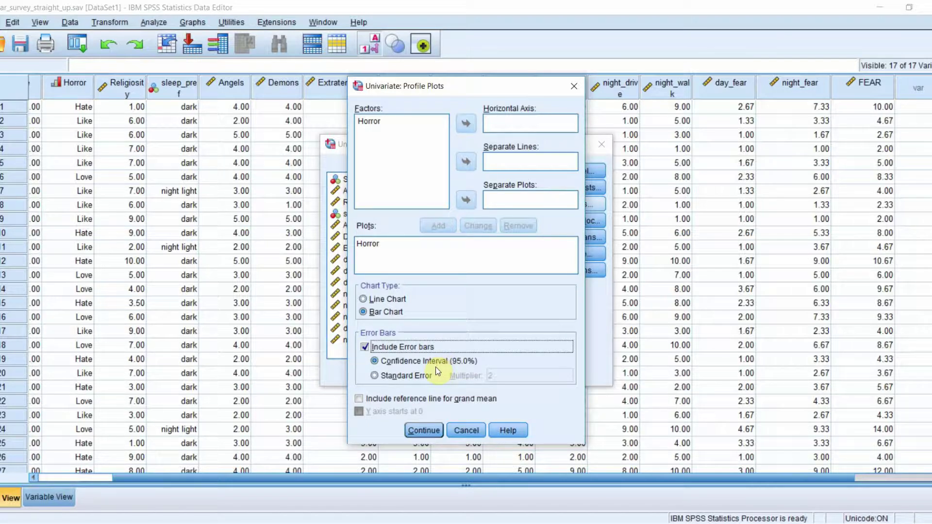
click(422, 430)
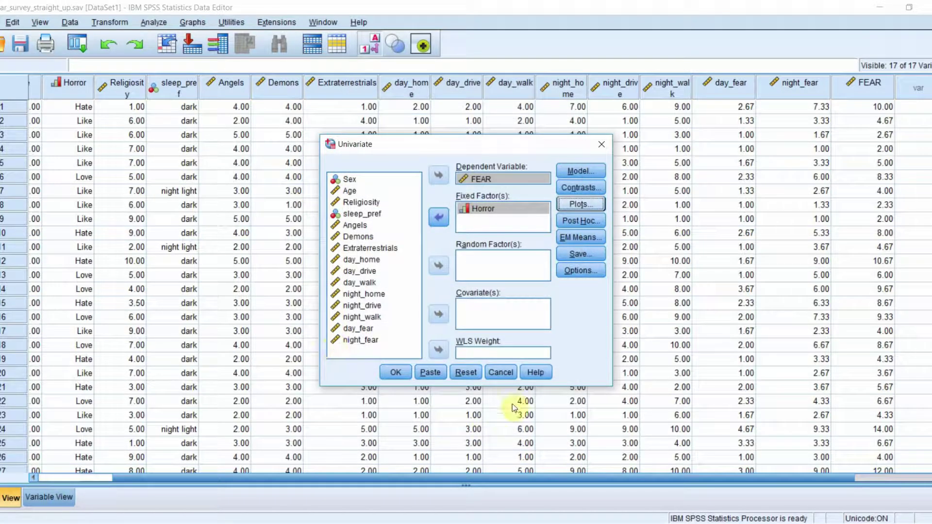
Step: Request post hoc comparisons for Horror using the LSD, Tukey and Scheffe tests
click(599, 223)
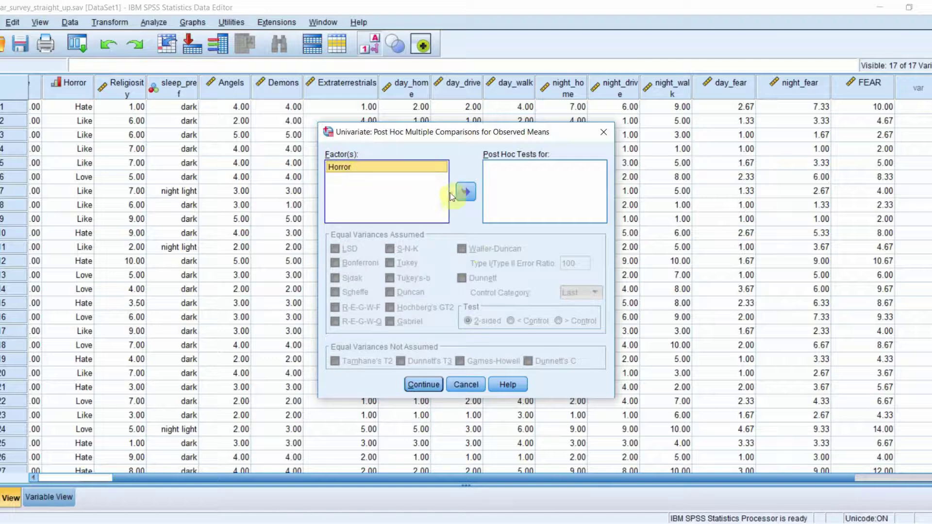
click(465, 192)
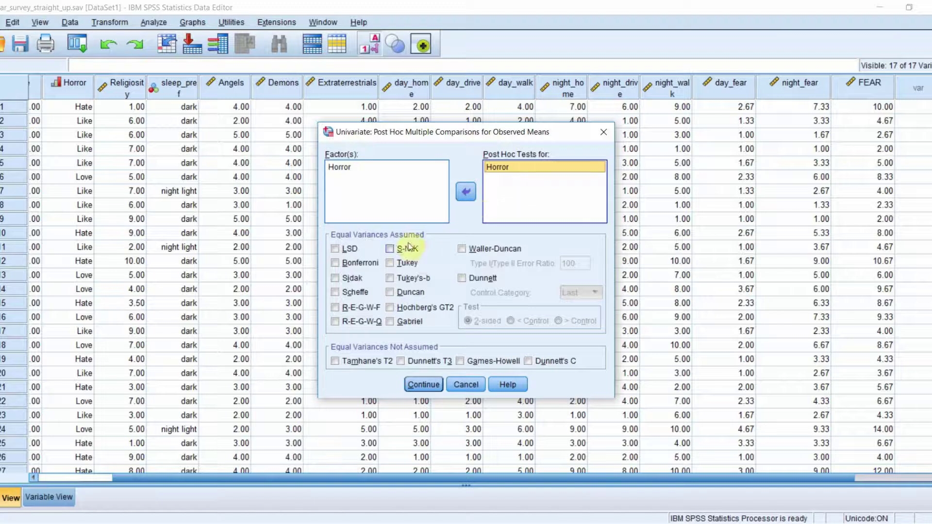
click(349, 250)
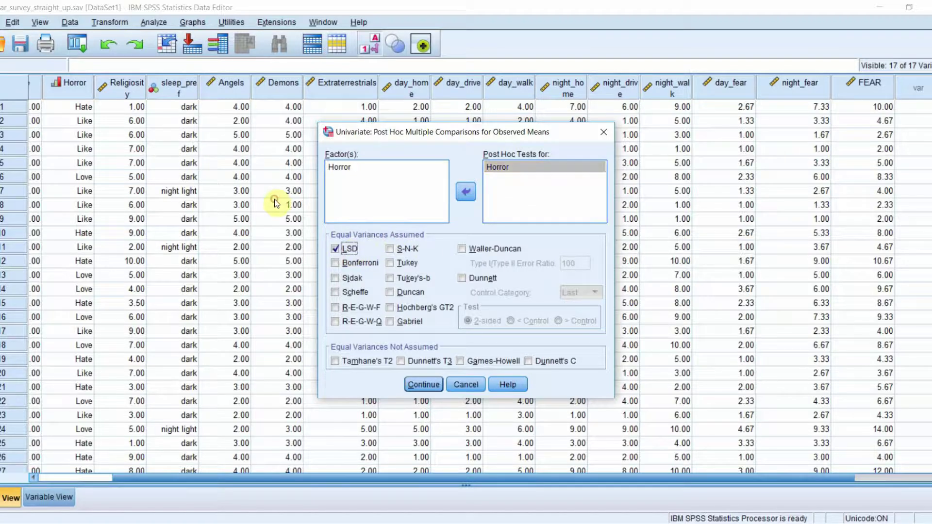
click(389, 264)
click(352, 293)
click(423, 383)
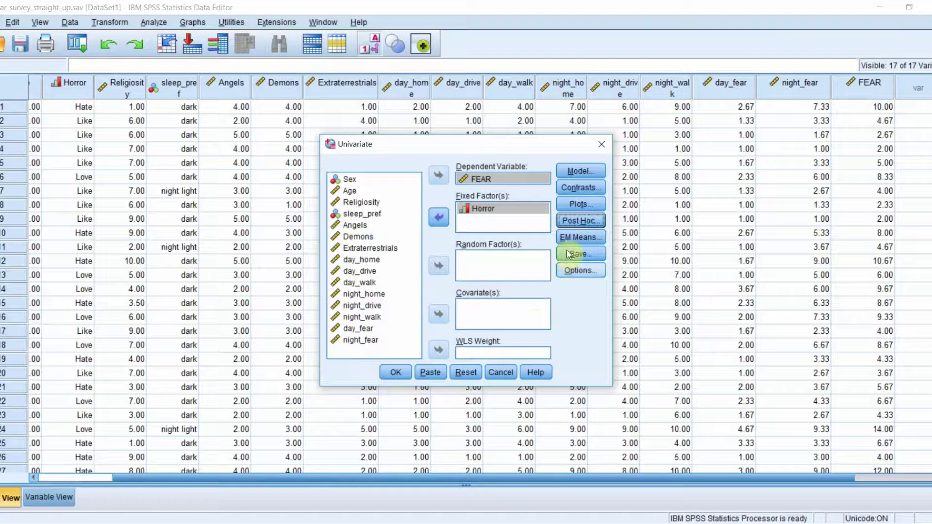
Step: Include descriptive statistics, estimates of effect size and homogeneity tests in the output, and run the Univariate analysis
click(591, 274)
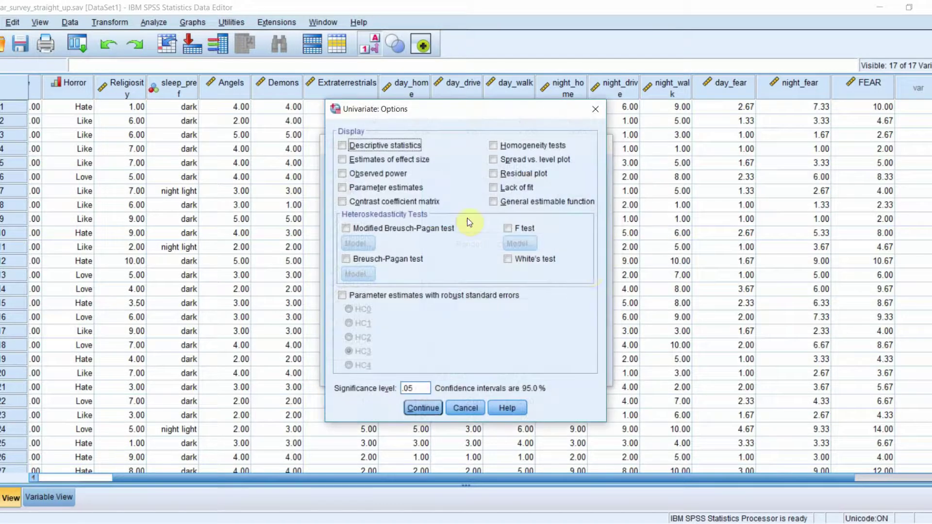
click(344, 145)
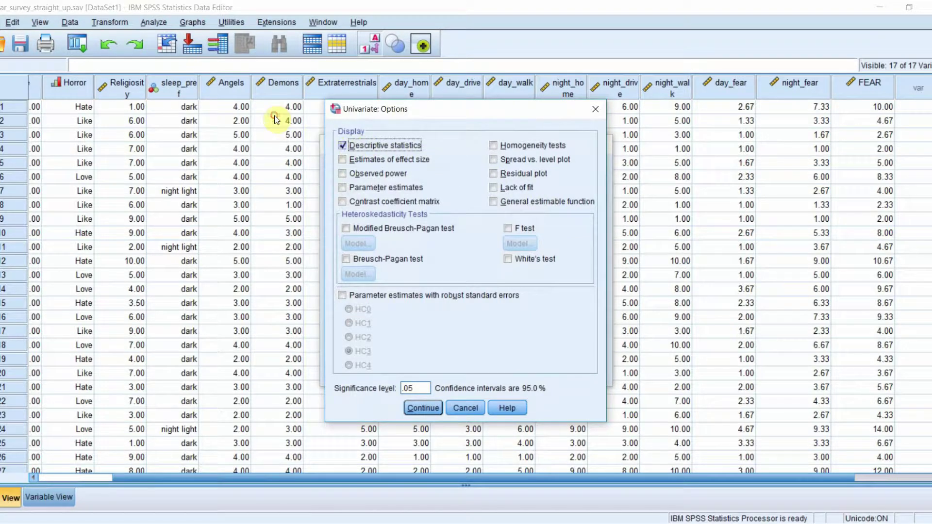
click(343, 160)
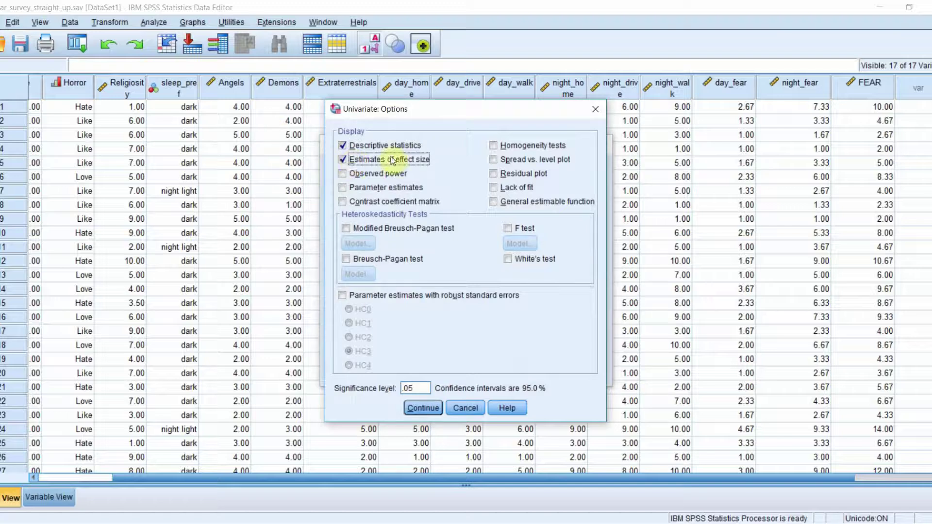
click(501, 146)
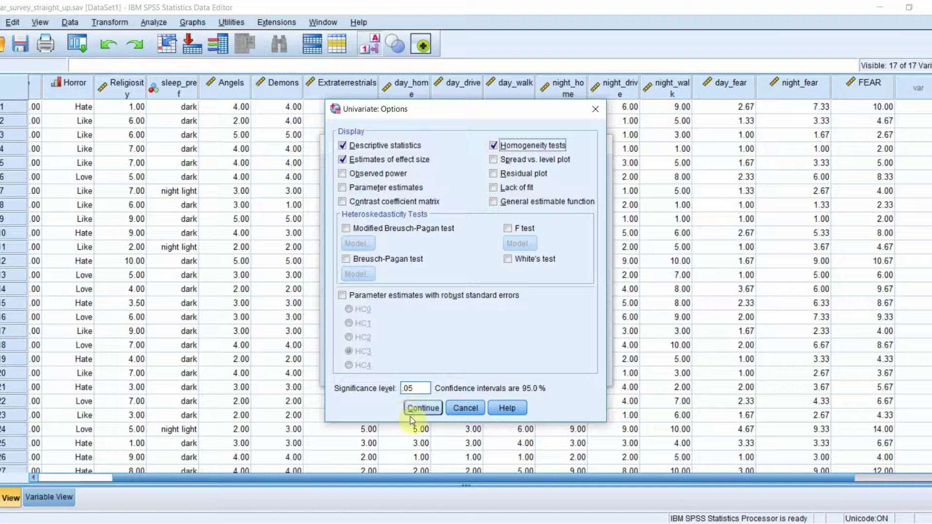
click(423, 409)
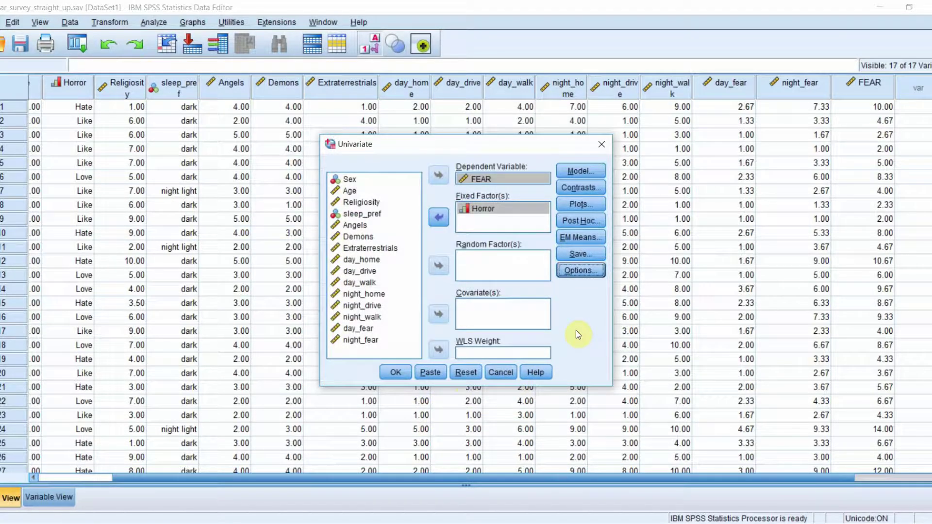
click(396, 373)
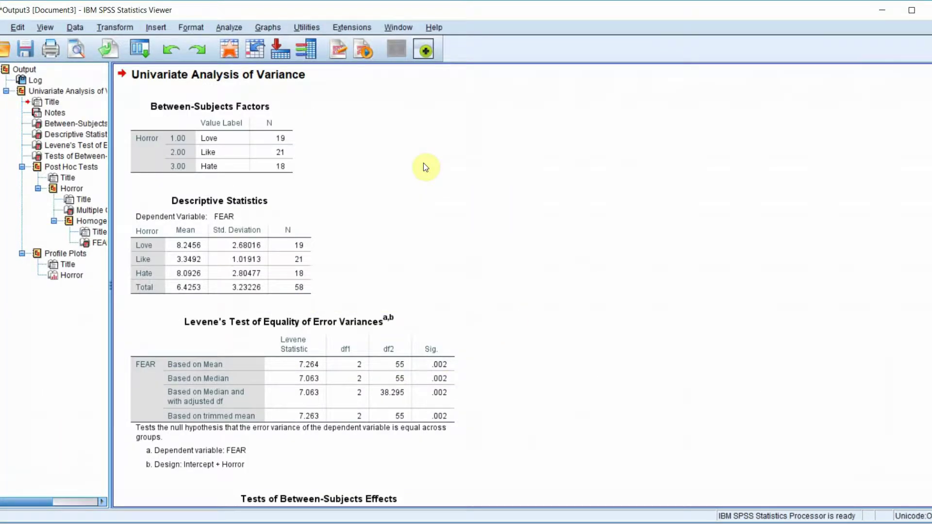
Step: Start an Explore descriptive analysis with FEAR as the dependent variable
click(287, 109)
click(230, 30)
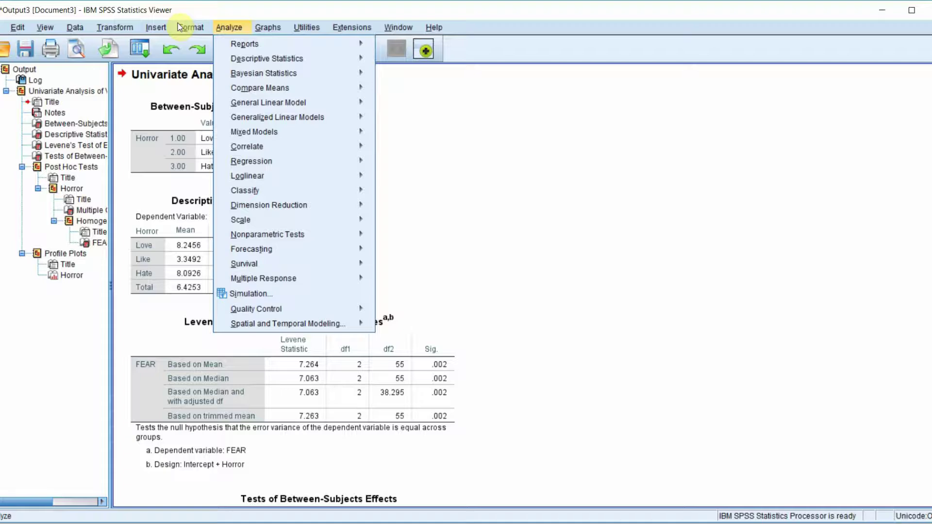
mouse_move(264, 62)
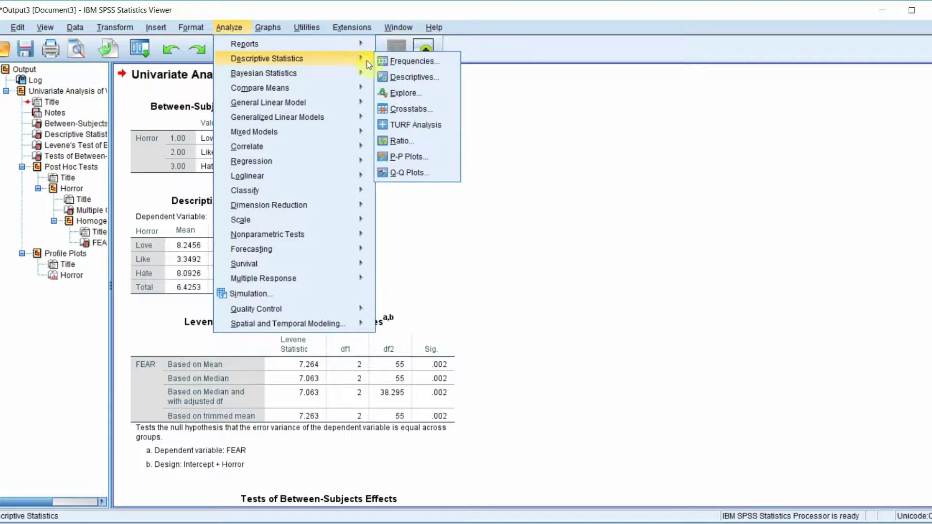
key(Return)
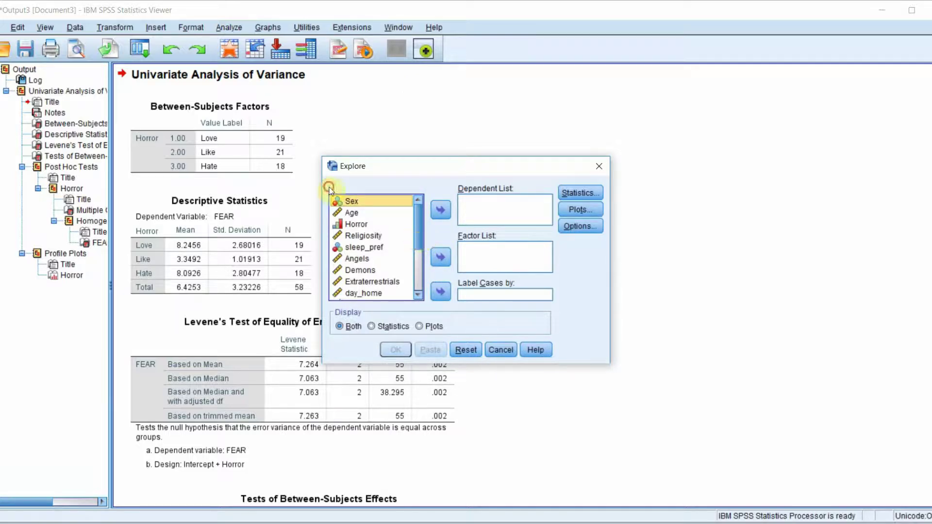
scroll(418, 254, down, 3)
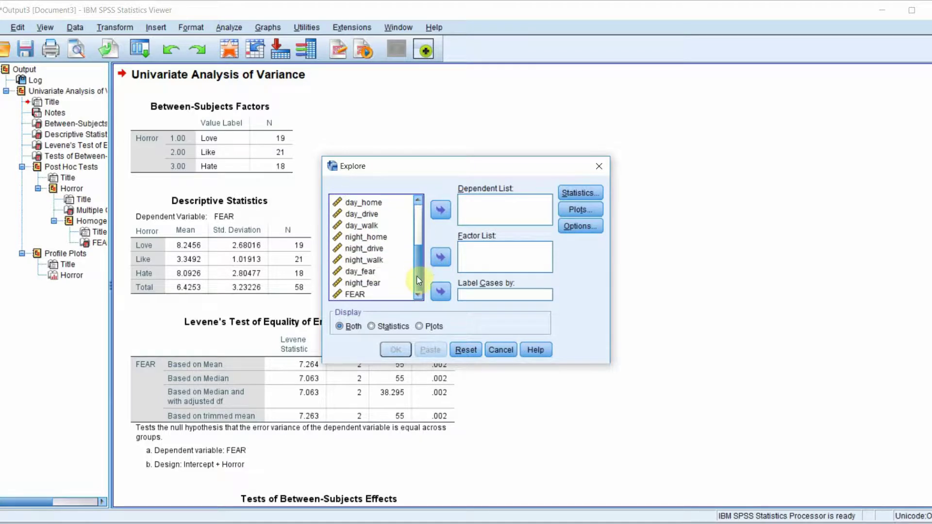
click(356, 296)
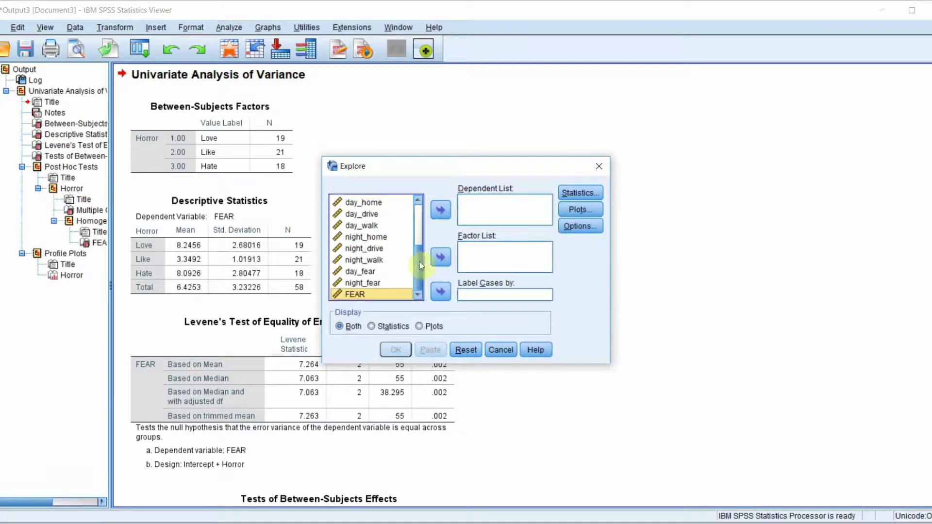
click(442, 209)
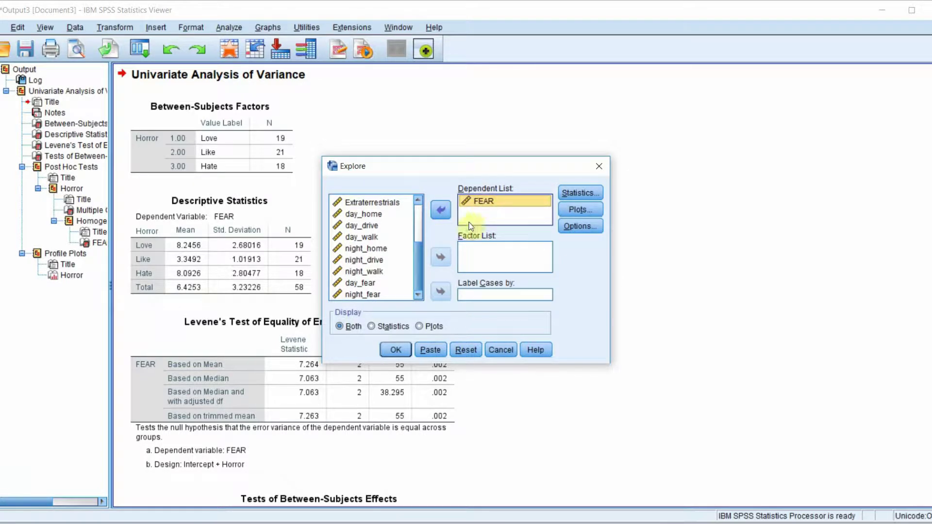
Step: Add Horror as the factor in the Explore analysis
scroll(421, 264, up, 1)
drag(421, 263, 423, 233)
click(374, 225)
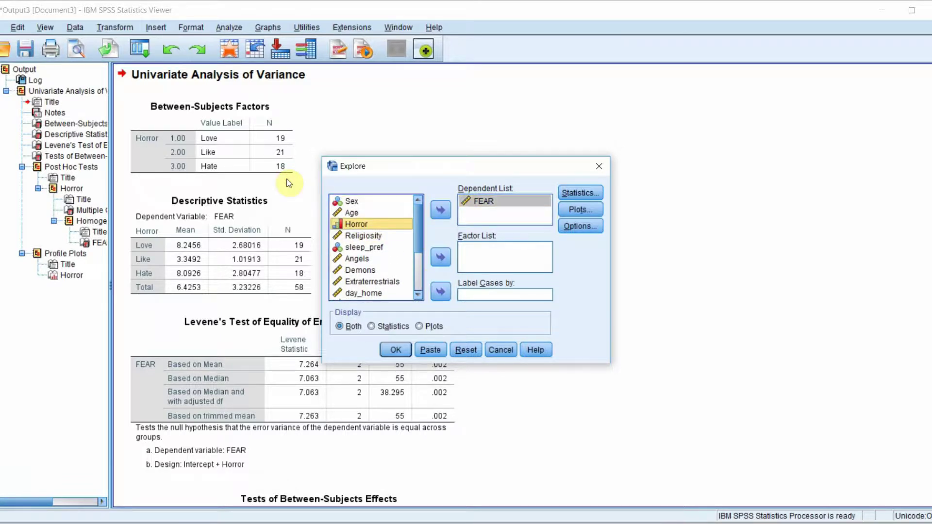
click(441, 260)
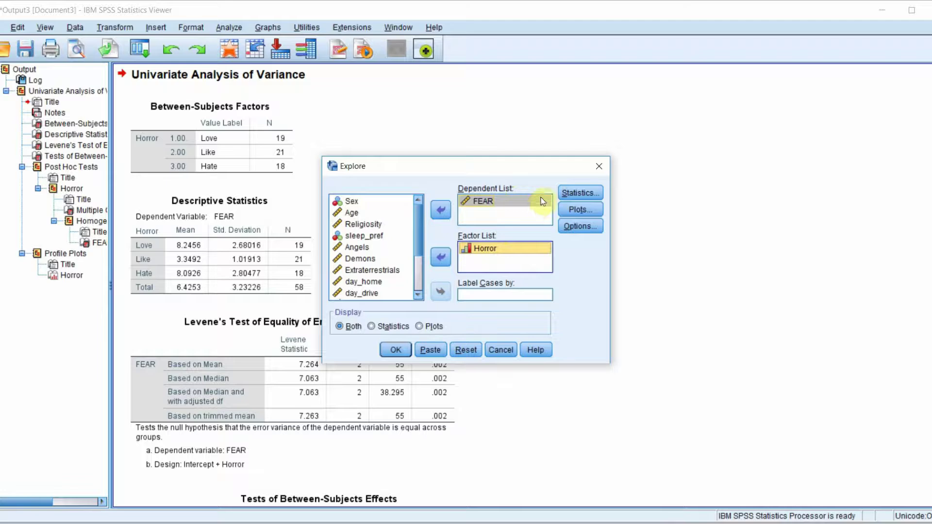
Step: Review the statistics options of the Explore analysis and close it without running it
click(598, 195)
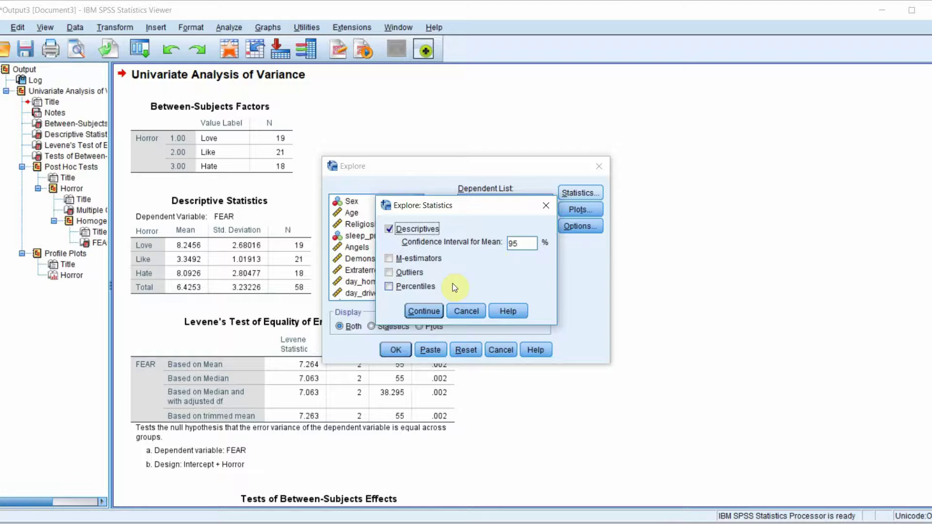
click(467, 313)
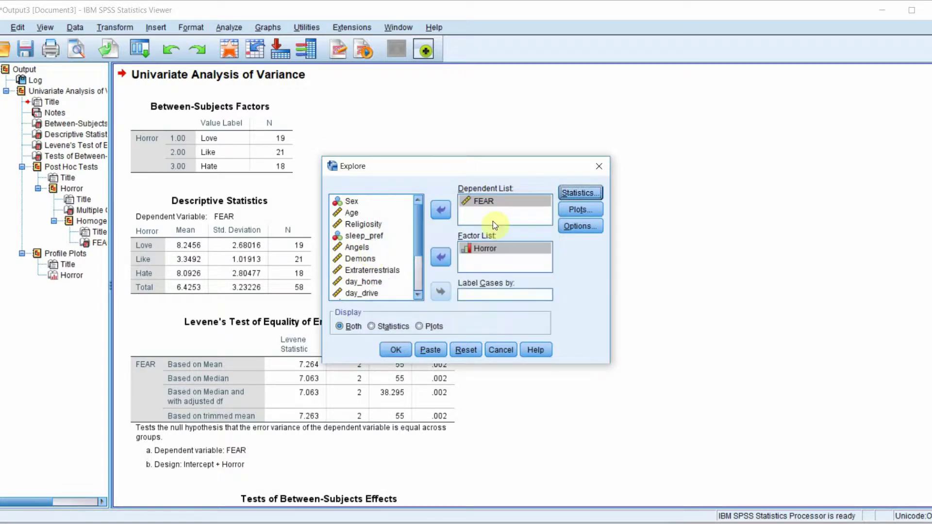
click(599, 167)
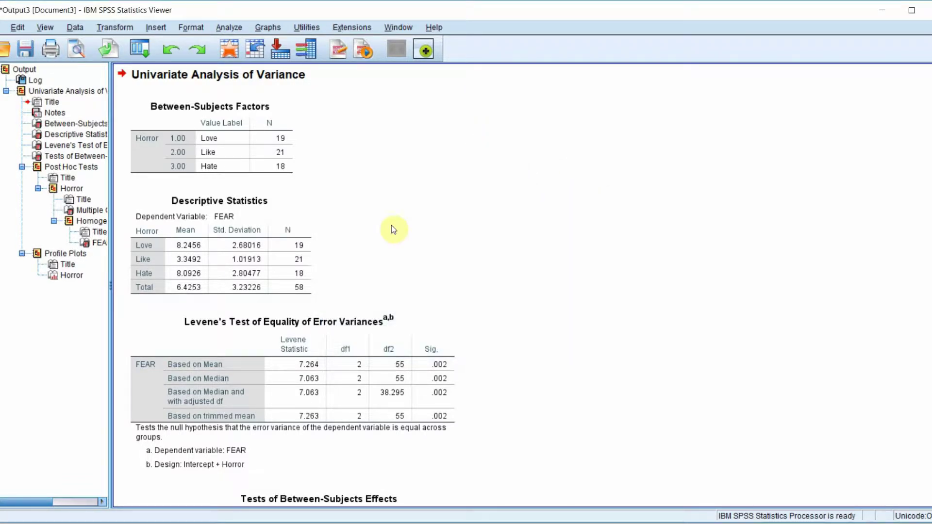
Step: Examine the FEAR descriptive statistics for each Horror group and Levene's Test of Equality of Error Variances
click(303, 272)
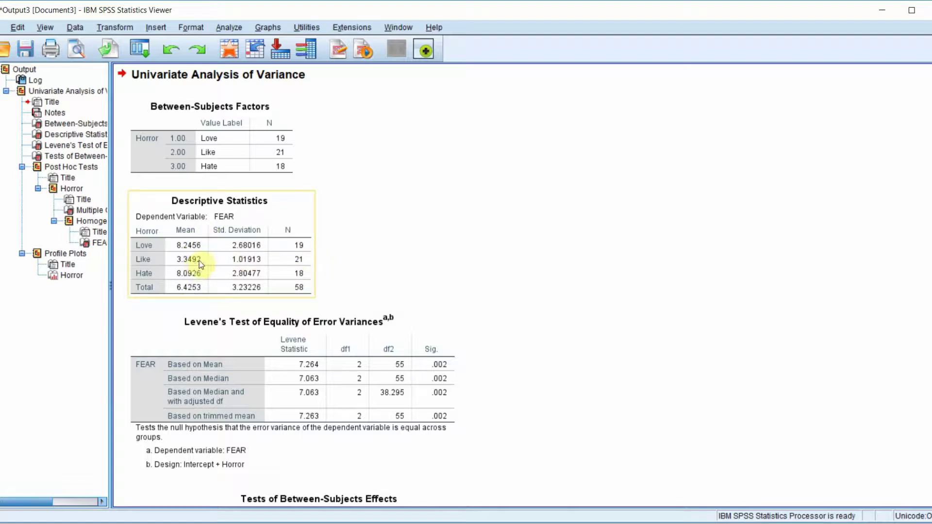
click(465, 246)
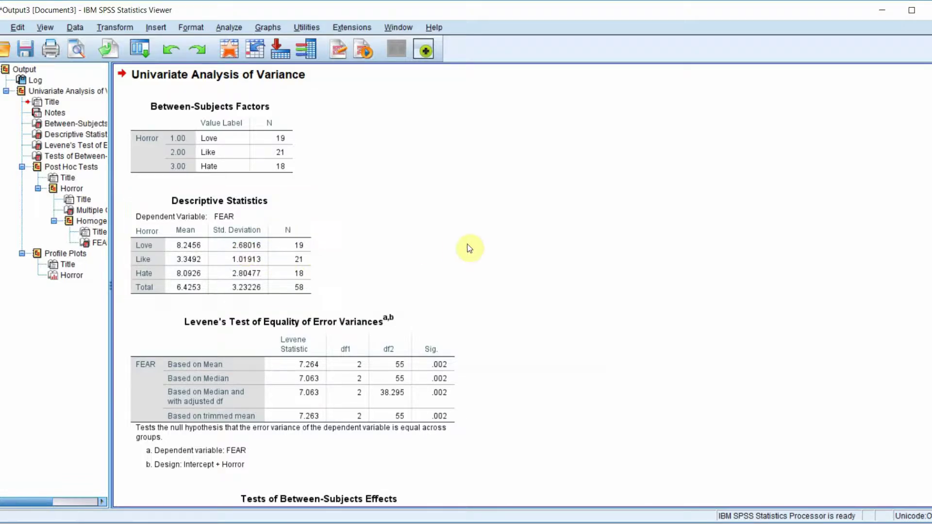
scroll(482, 253, down, 3)
click(373, 303)
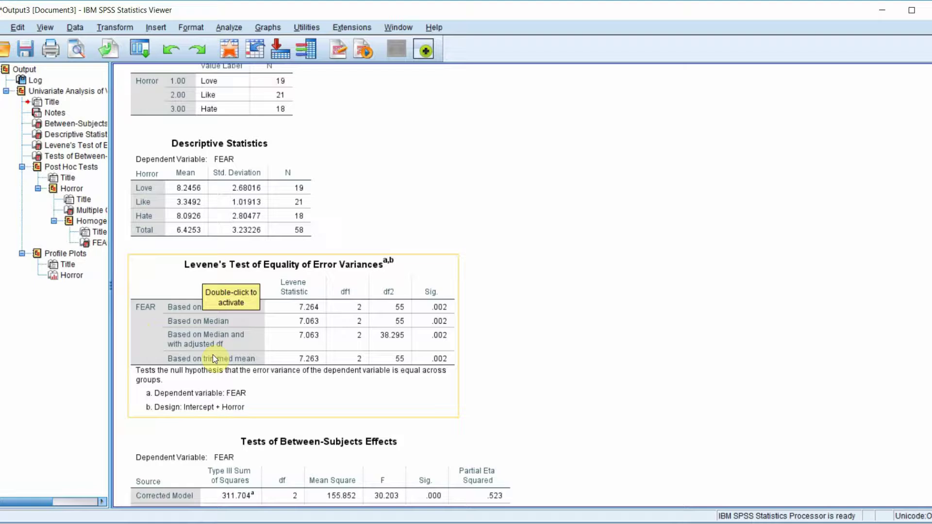
click(264, 362)
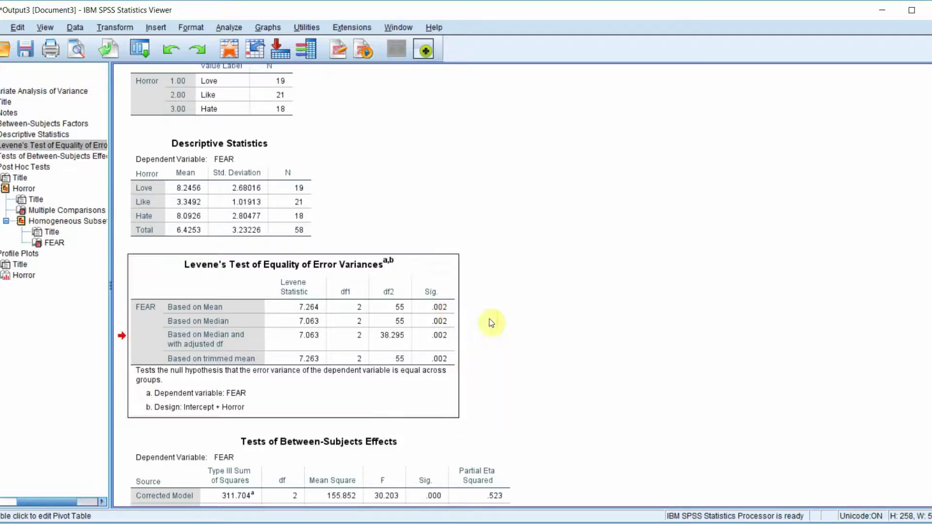
Step: Examine the Tests of Between-Subjects Effects table for the Horror effect's significance and partial eta squared
scroll(532, 320, down, 5)
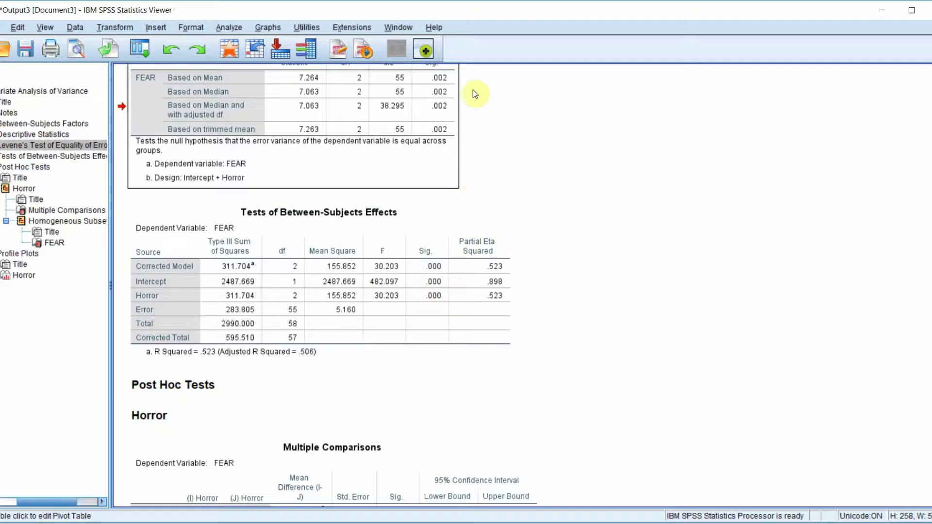
scroll(490, 95, up, 3)
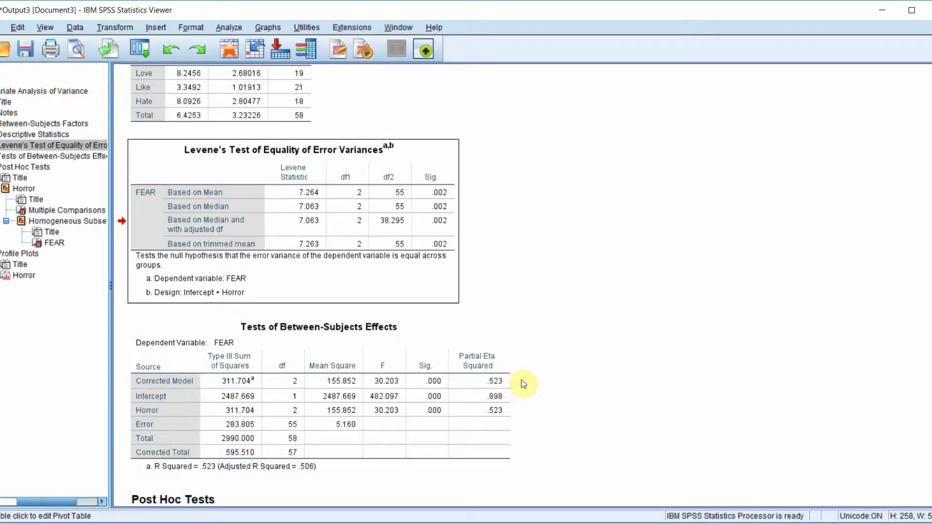
scroll(521, 380, down, 2)
scroll(522, 377, down, 2)
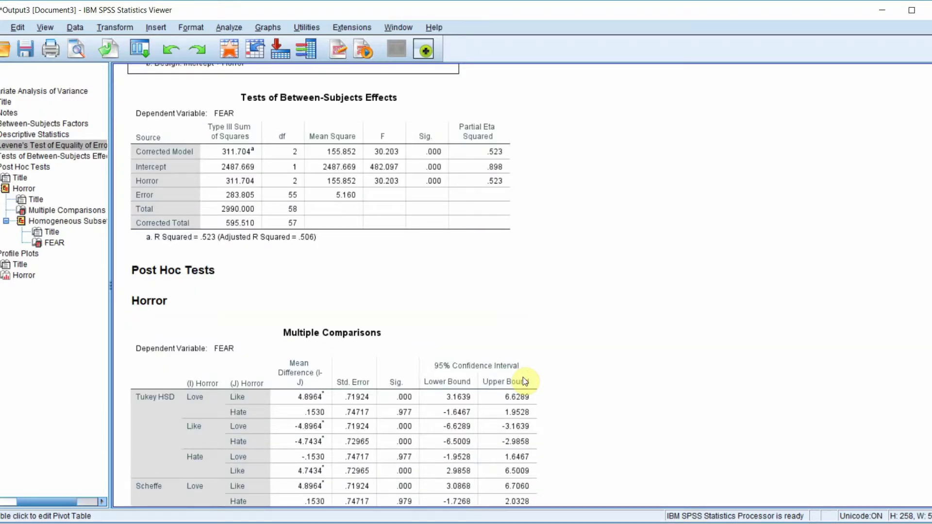
Step: Examine the post hoc Multiple Comparisons table of Horror groups for the Tukey, Scheffe and LSD tests
scroll(523, 378, down, 2)
scroll(523, 377, down, 1)
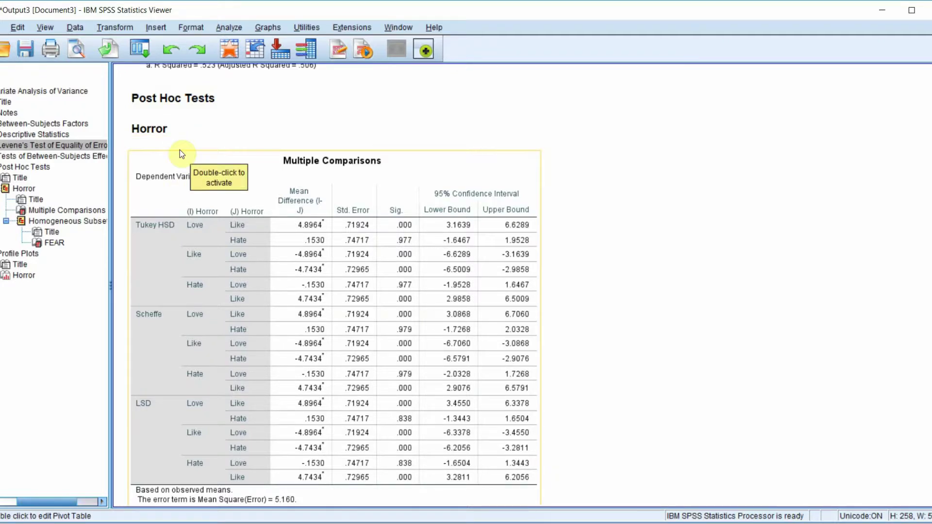
click(197, 202)
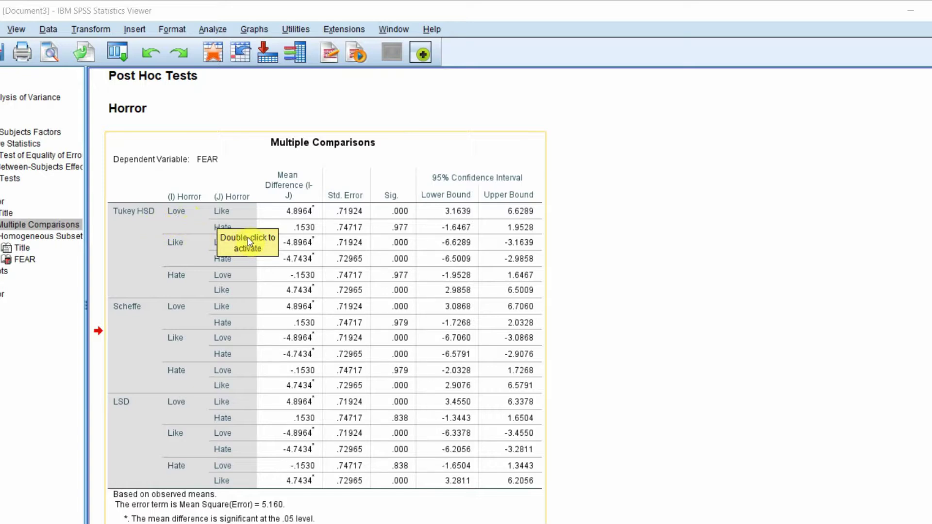
click(99, 184)
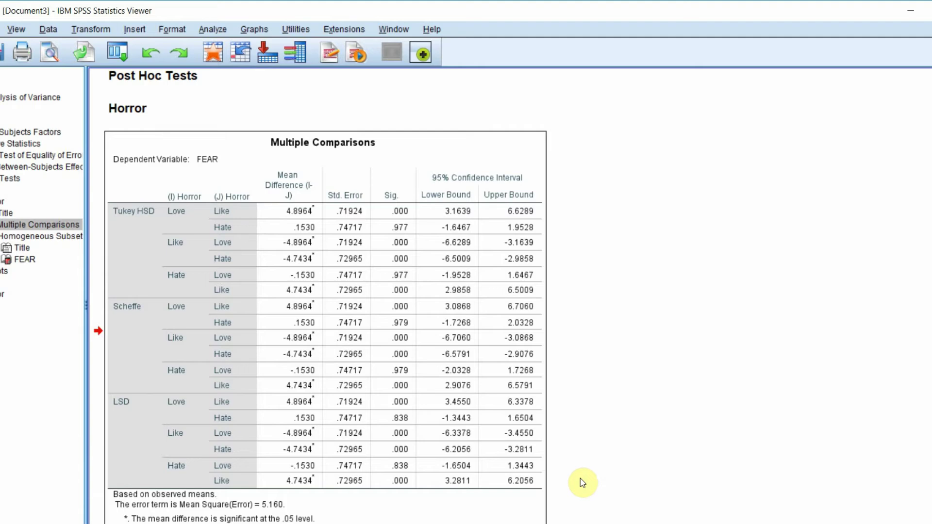
Step: Examine the profile plot of FEAR's estimated marginal means and error bars across the Horror groups
scroll(576, 468, down, 5)
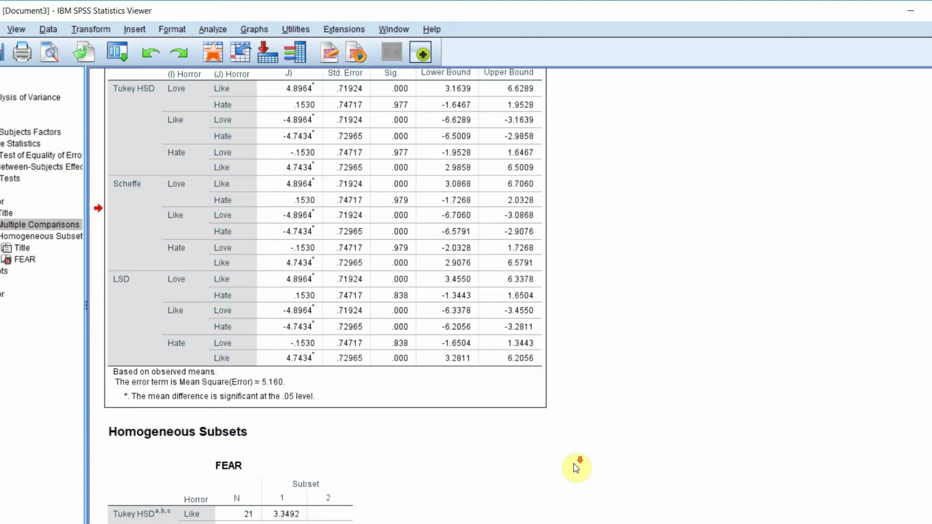
scroll(576, 469, down, 5)
scroll(576, 468, down, 15)
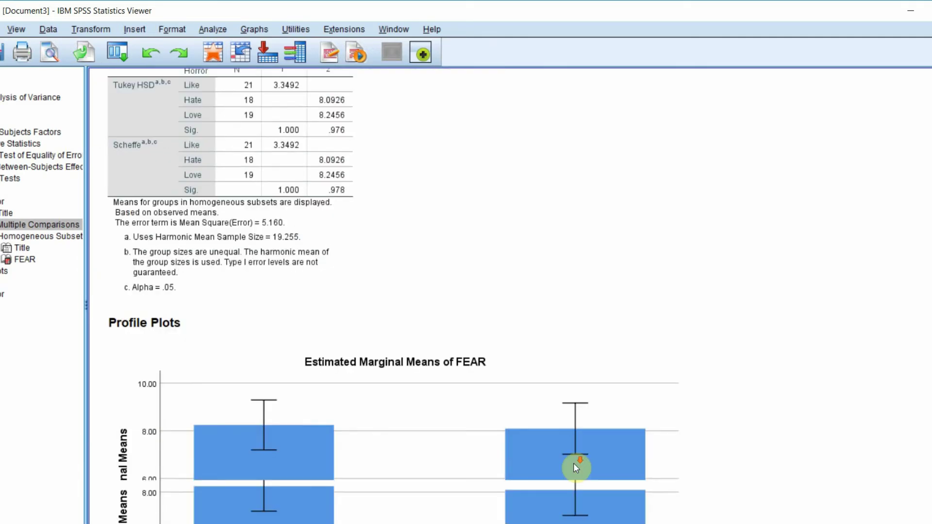
scroll(576, 469, down, 5)
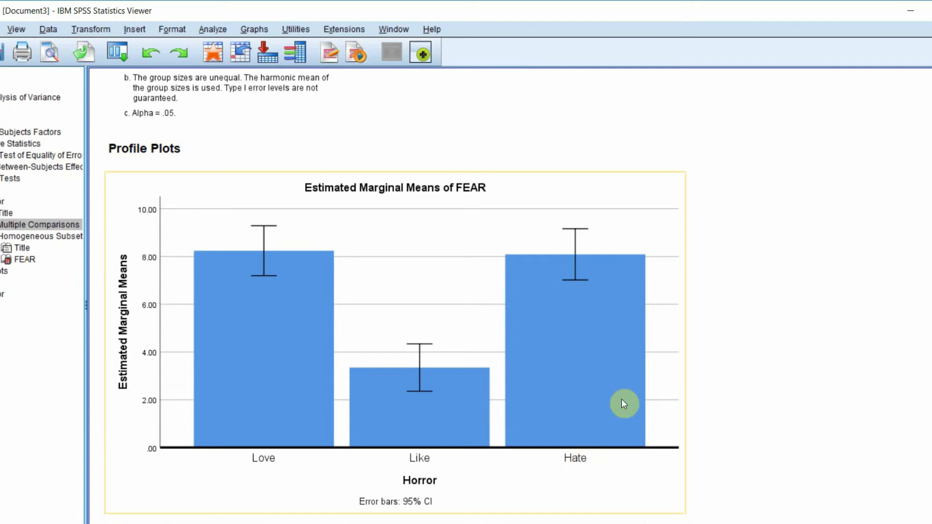
click(291, 294)
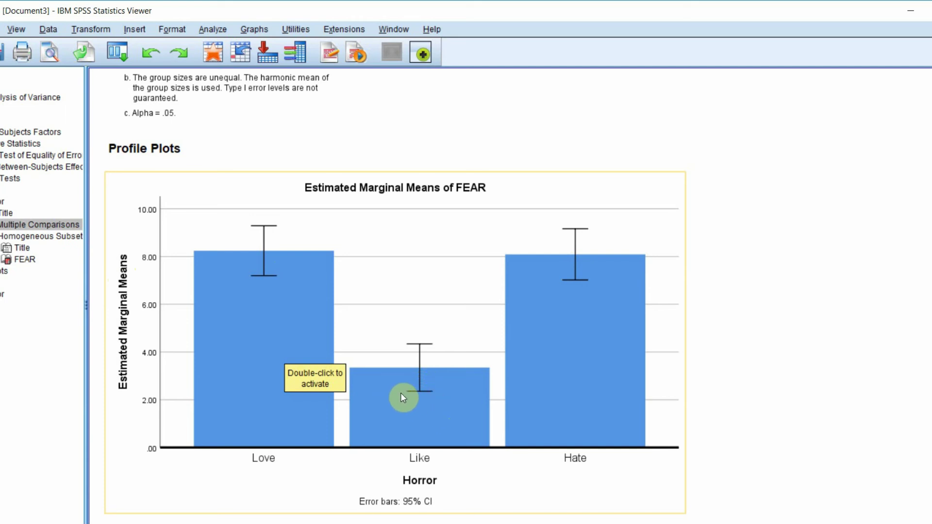
click(722, 409)
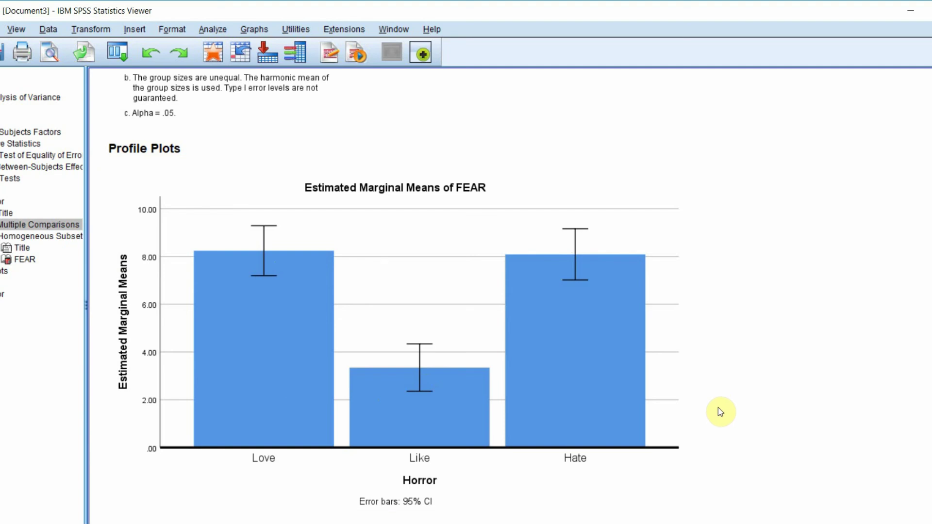